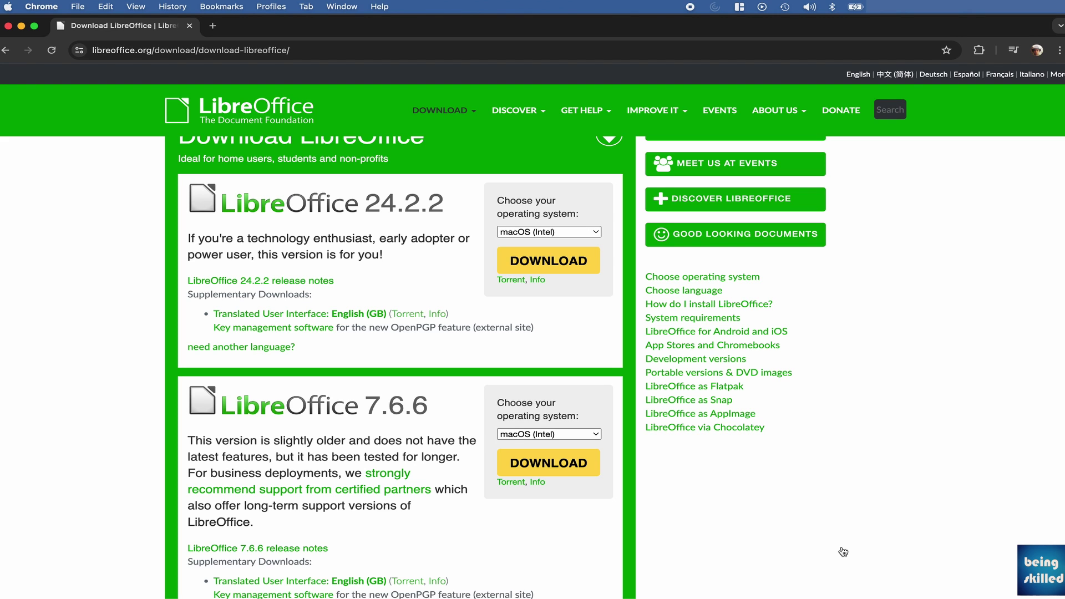
Step: Return to the LibreOffice home page and reveal the DOWNLOAD menu's options
{"action": "scroll", "coordinate": [843, 552], "scroll_direction": "up", "scroll_amount": 3}
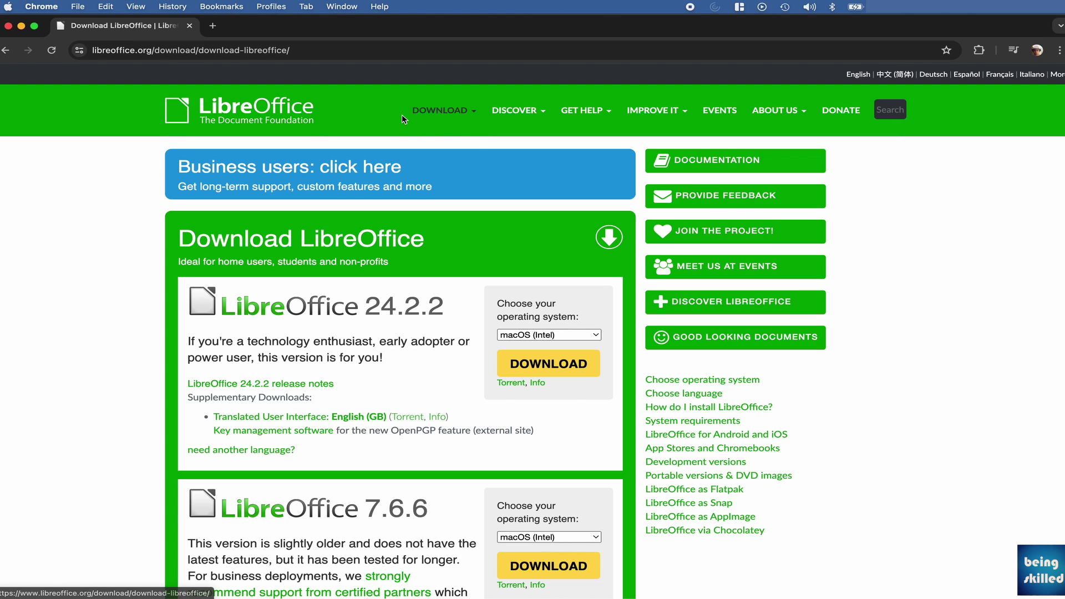
{"action": "left_click", "coordinate": [311, 115]}
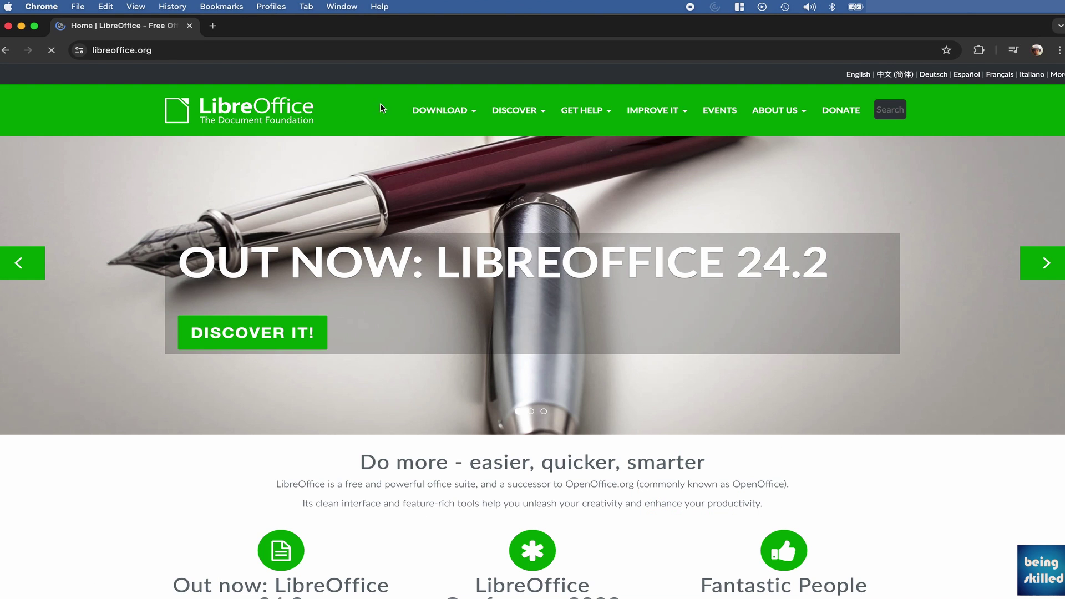
{"action": "mouse_move", "coordinate": [460, 115]}
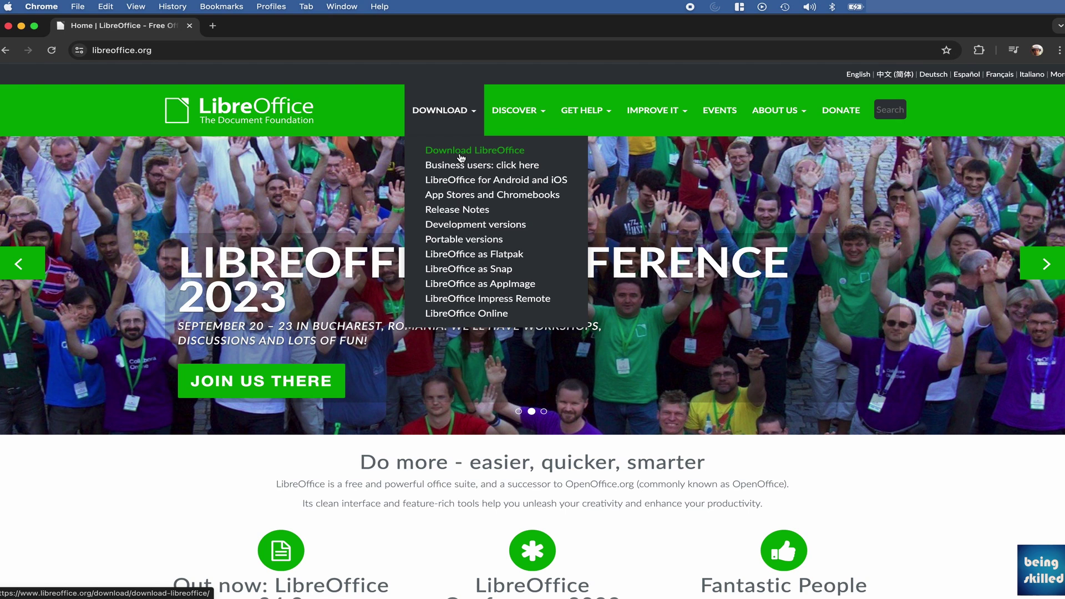
Step: Open the Download LibreOffice page and review the 24.2.2 and 7.6.6 version descriptions
{"action": "left_click", "coordinate": [460, 155]}
{"action": "scroll", "coordinate": [459, 205], "scroll_direction": "down", "scroll_amount": 3}
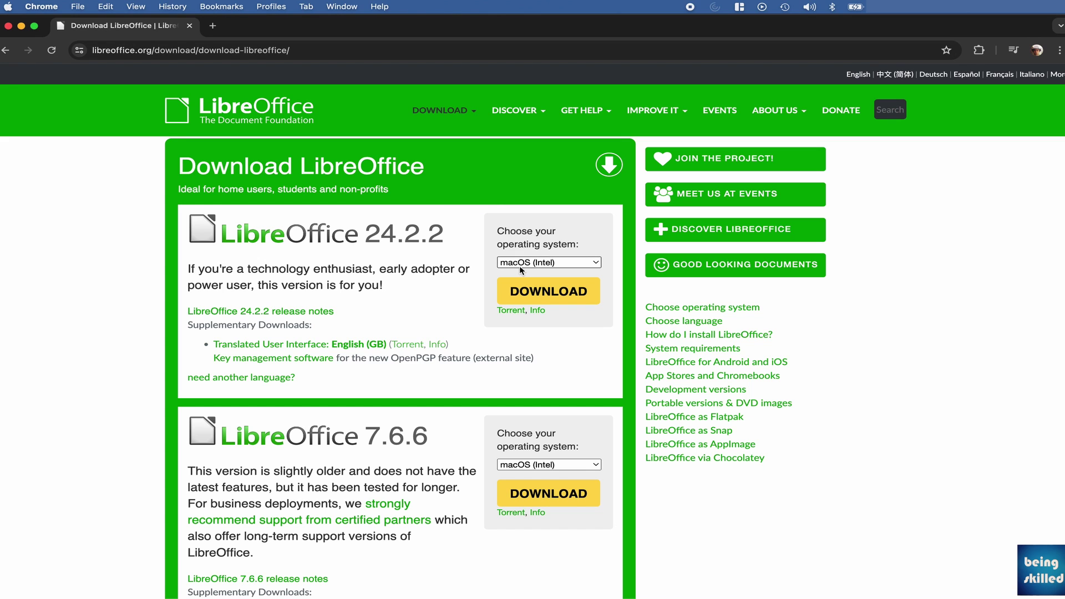
{"action": "scroll", "coordinate": [522, 270], "scroll_direction": "down", "scroll_amount": 7}
{"action": "scroll", "coordinate": [521, 270], "scroll_direction": "up", "scroll_amount": 6}
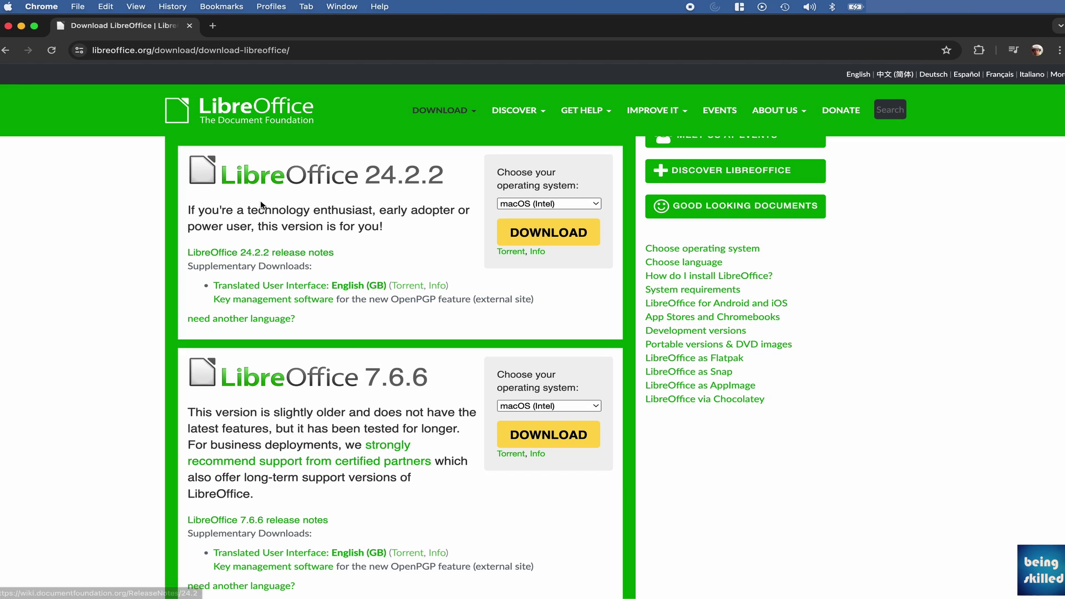
{"action": "left_click_drag", "start_coordinate": [240, 209], "coordinate": [292, 232]}
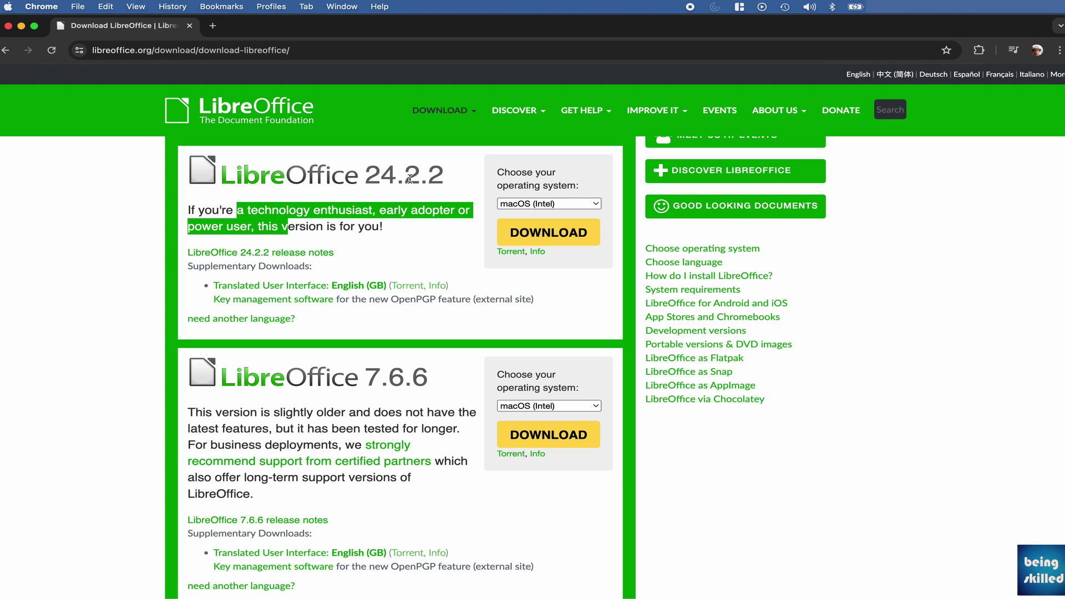
{"action": "left_click", "coordinate": [394, 241]}
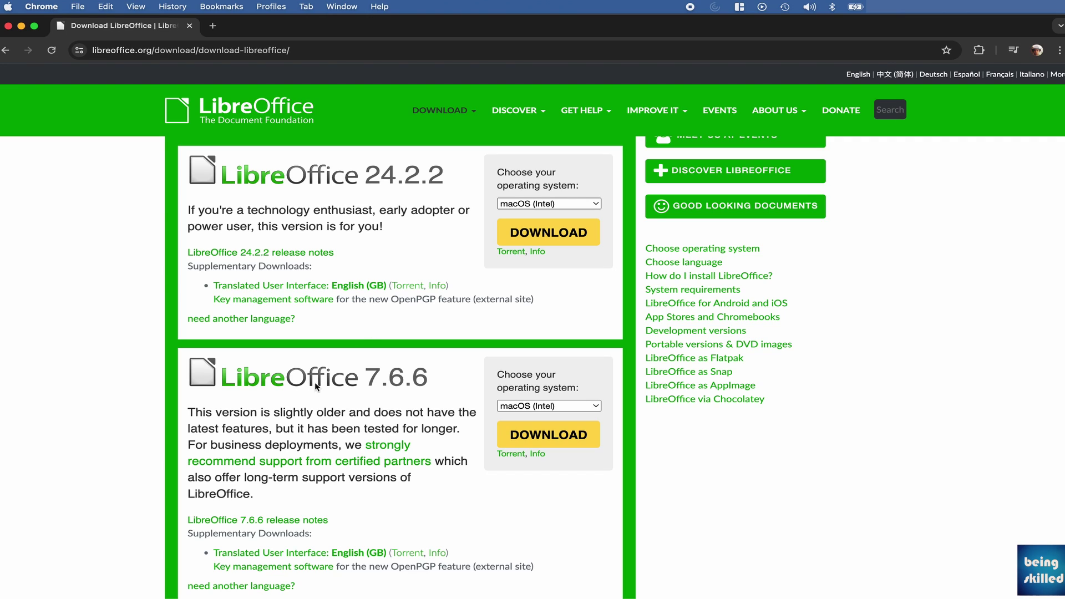
{"action": "mouse_move", "coordinate": [360, 384]}
{"action": "left_mouse_down"}
{"action": "mouse_move", "coordinate": [454, 381]}
{"action": "mouse_move", "coordinate": [381, 383]}
{"action": "left_mouse_up"}
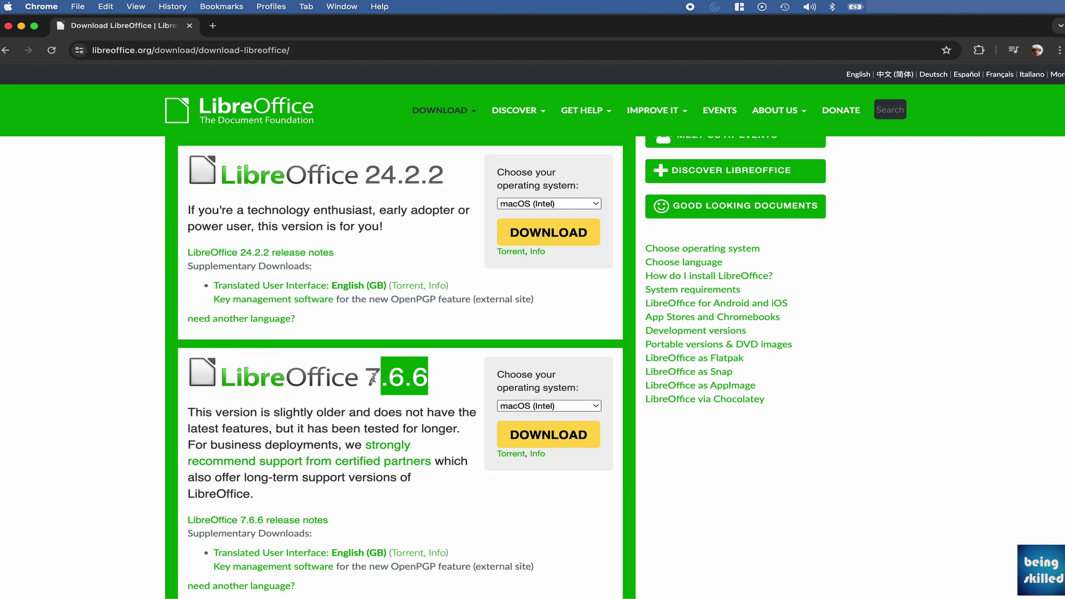
{"action": "left_click", "coordinate": [391, 383]}
Step: Check the operating system choices and keep macOS (Intel) selected for version 24.2.2
{"action": "left_click", "coordinate": [546, 406]}
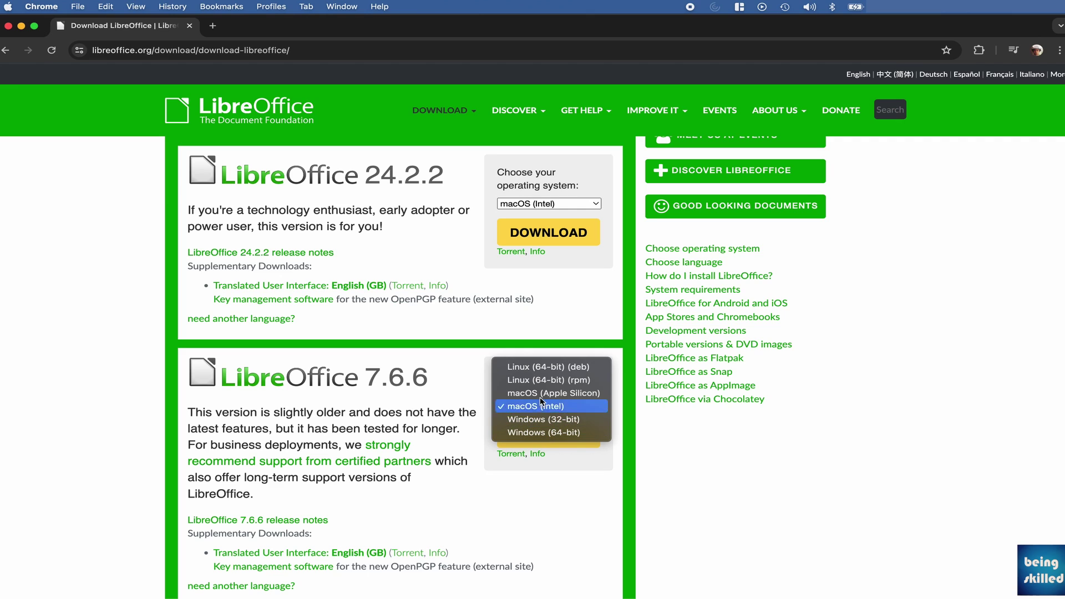
{"action": "left_click", "coordinate": [526, 207]}
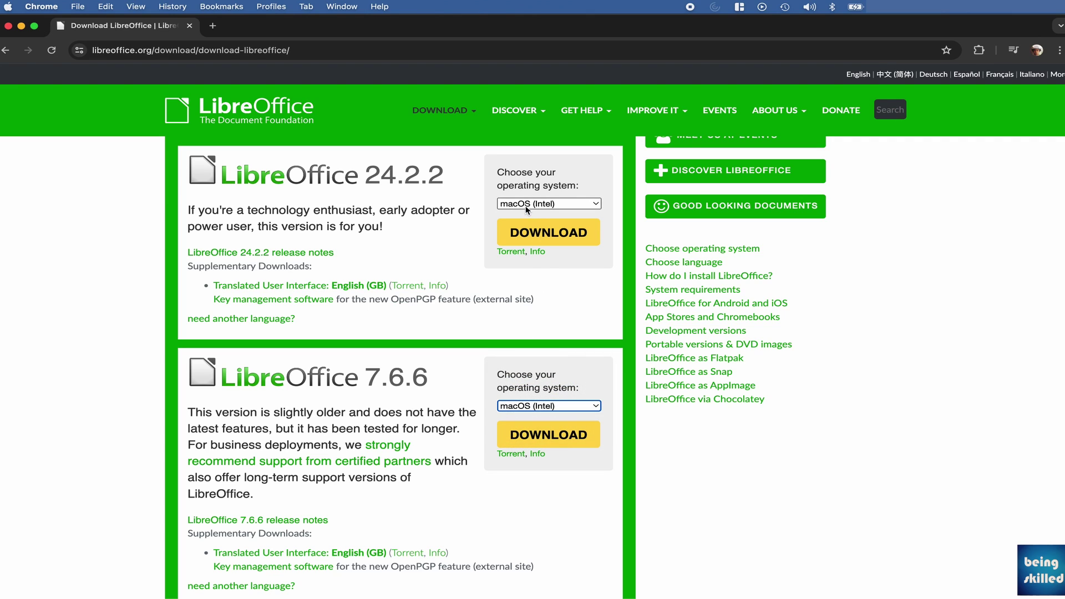
{"action": "left_click", "coordinate": [526, 207]}
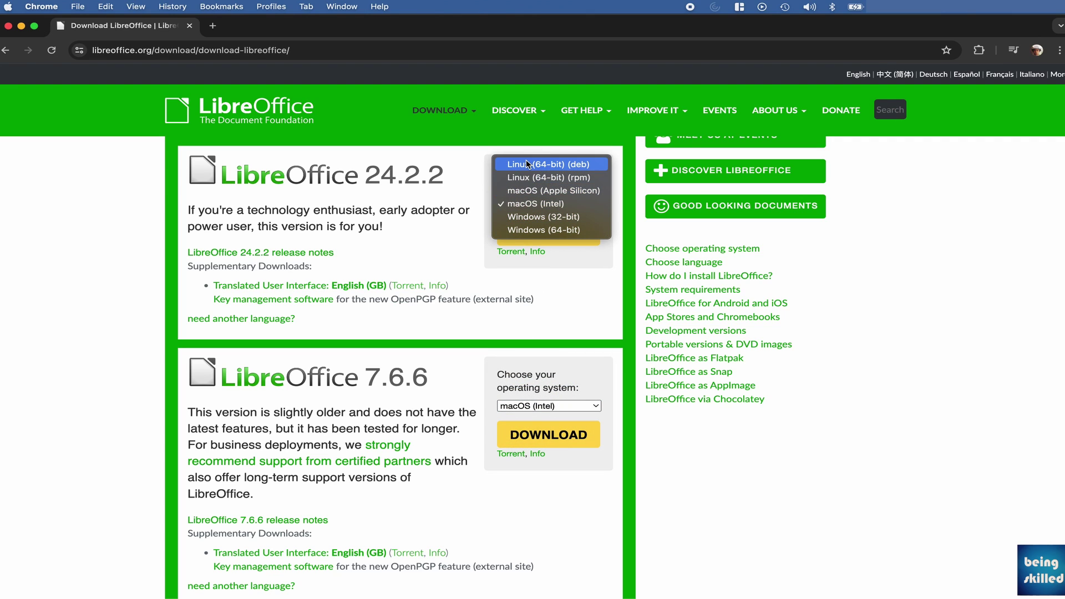
{"action": "left_click", "coordinate": [602, 284]}
{"action": "scroll", "coordinate": [573, 264], "scroll_direction": "up", "scroll_amount": 3}
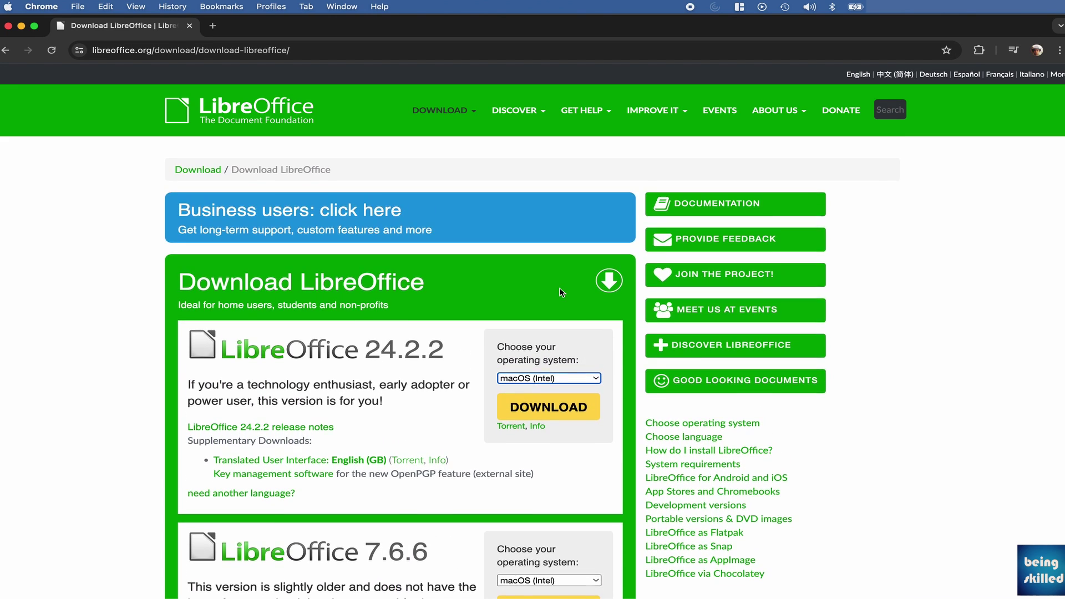
{"action": "scroll", "coordinate": [559, 287], "scroll_direction": "down", "scroll_amount": 5}
{"action": "scroll", "coordinate": [549, 270], "scroll_direction": "up", "scroll_amount": 3}
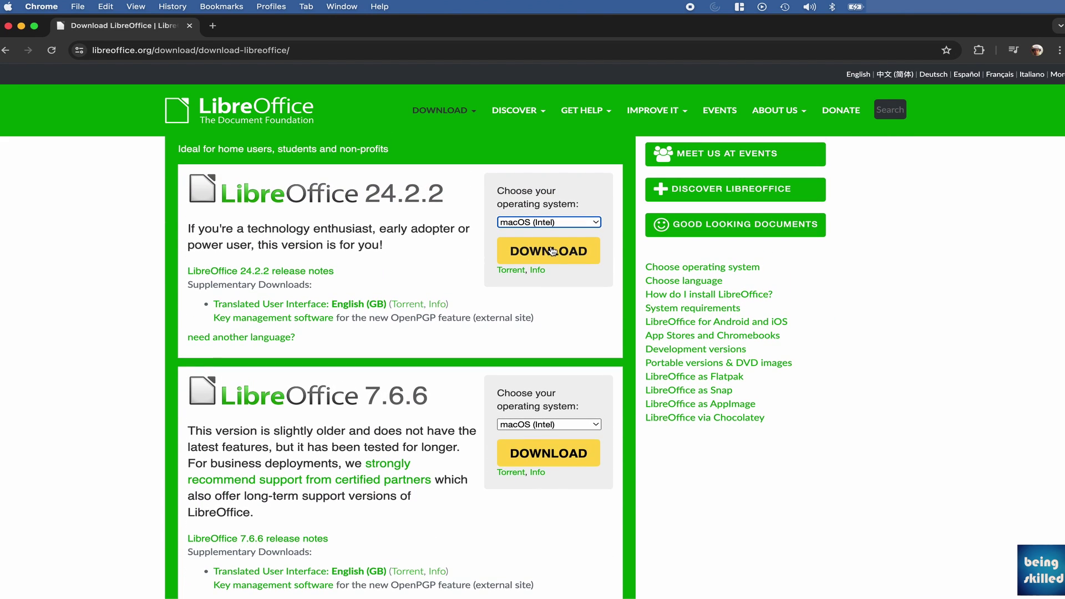
{"action": "key", "text": "super+Tab"}
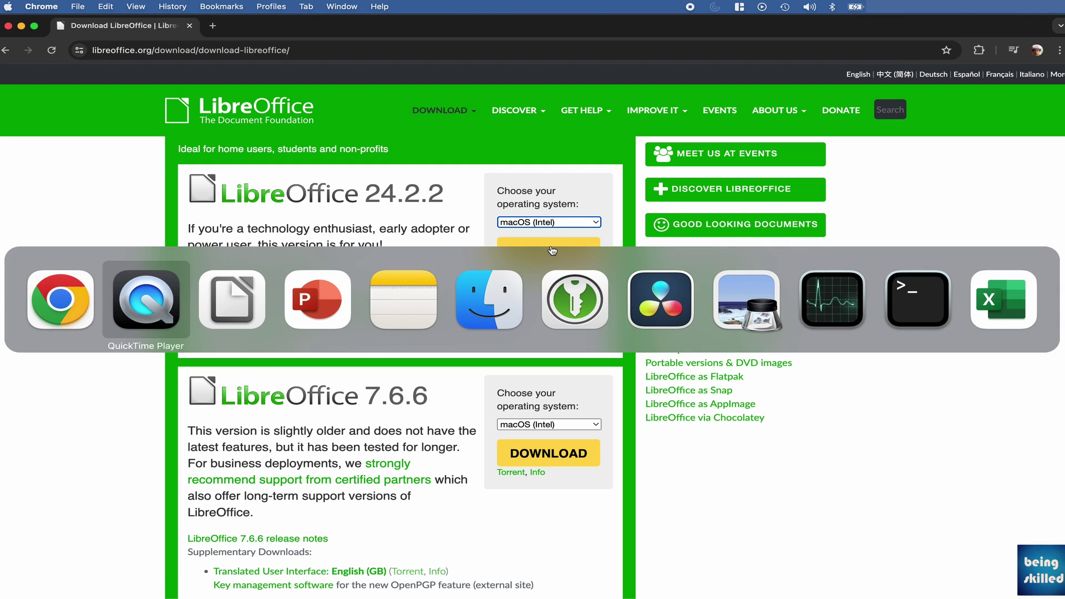
{"action": "left_click", "coordinate": [264, 294]}
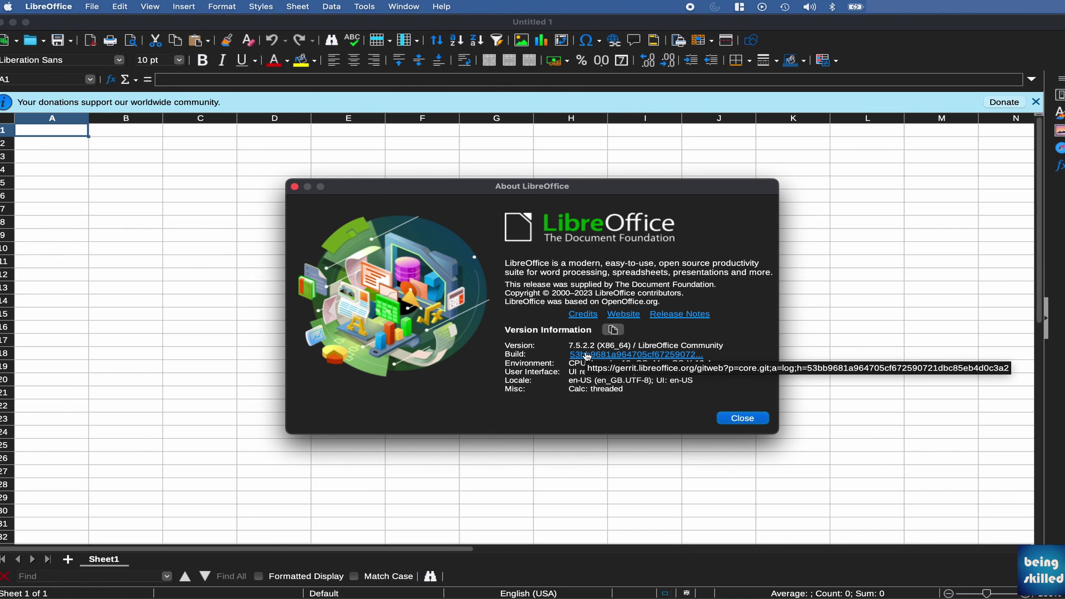
{"action": "key", "text": "super+Tab"}
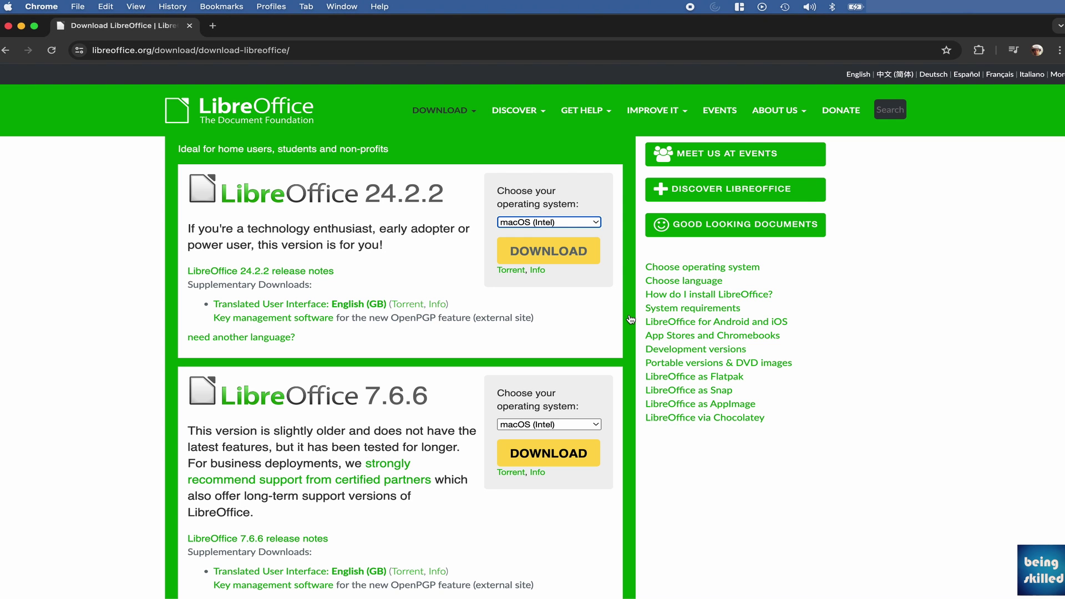
Step: Download the 302 MB LibreOffice 24.2.2 macOS (Intel) .dmg and open it from Chrome's downloads
{"action": "left_click", "coordinate": [547, 252]}
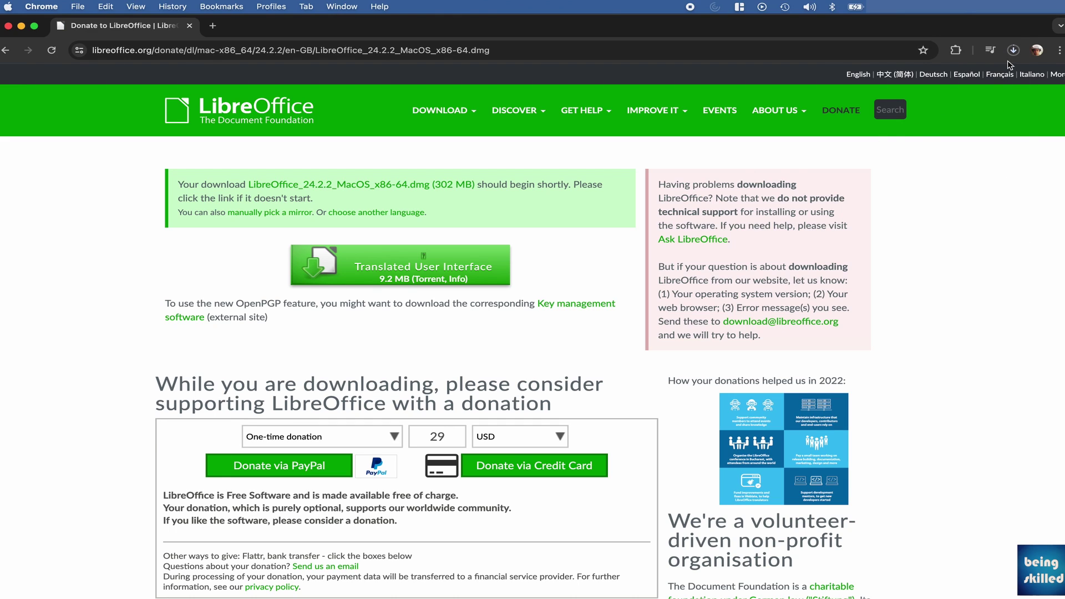
{"action": "left_click", "coordinate": [1013, 50]}
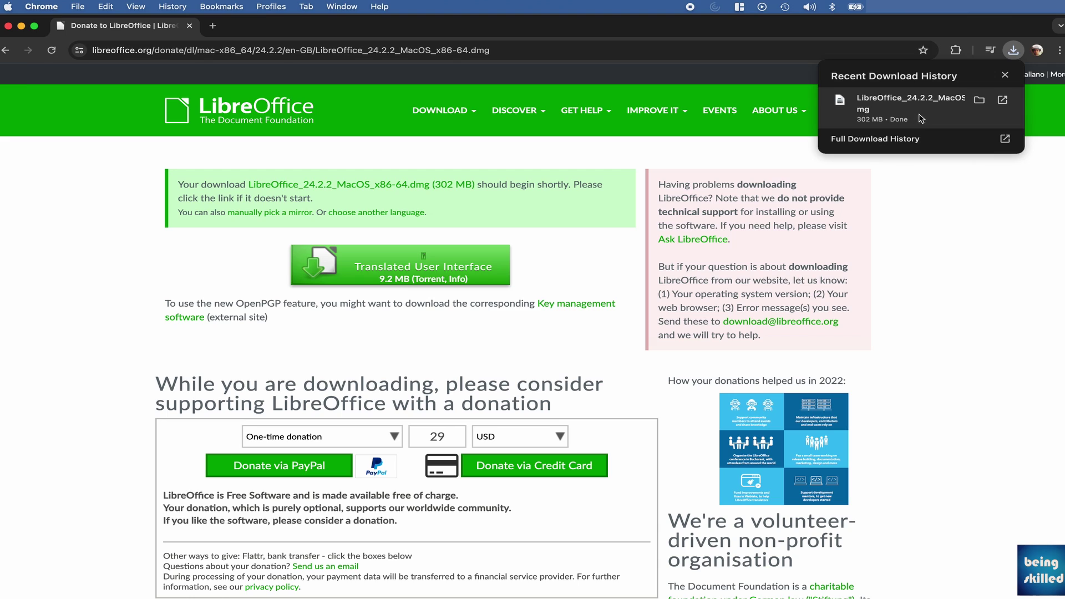
{"action": "left_click", "coordinate": [925, 118]}
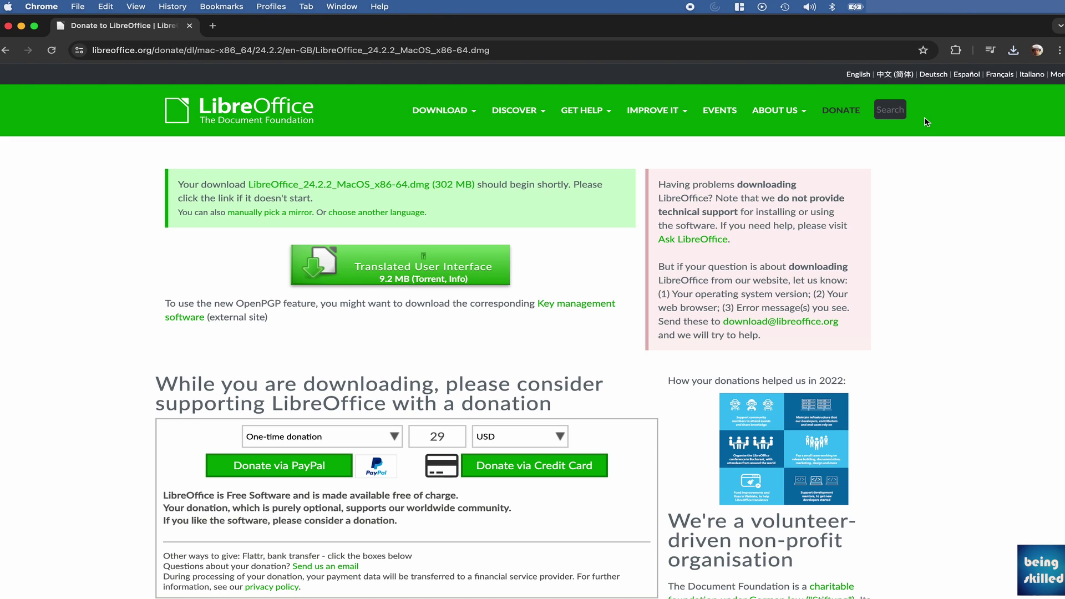
{"action": "left_click", "coordinate": [1013, 50]}
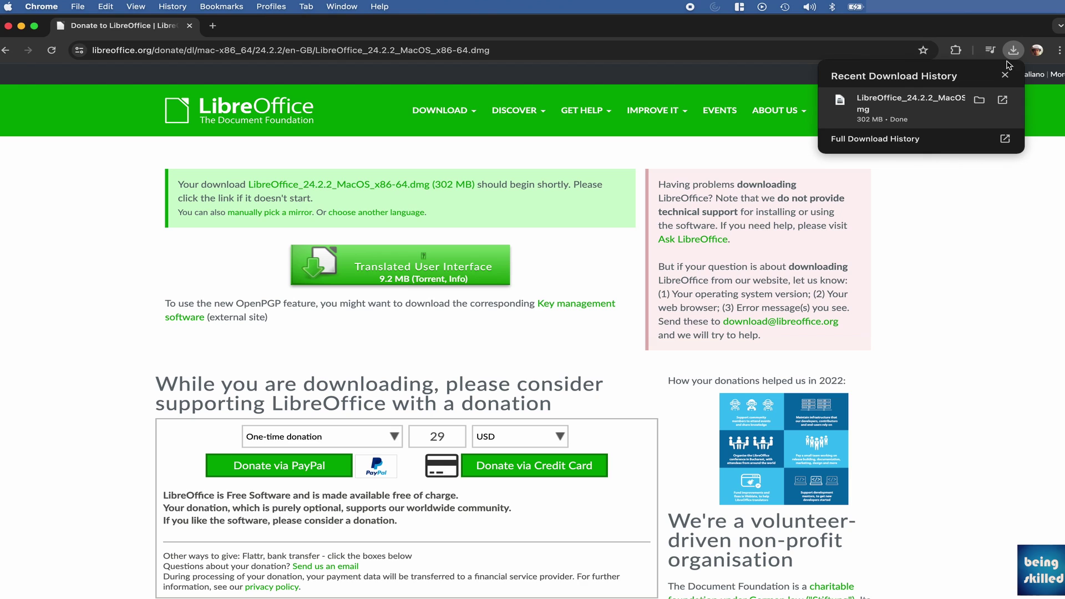
{"action": "left_click", "coordinate": [937, 115]}
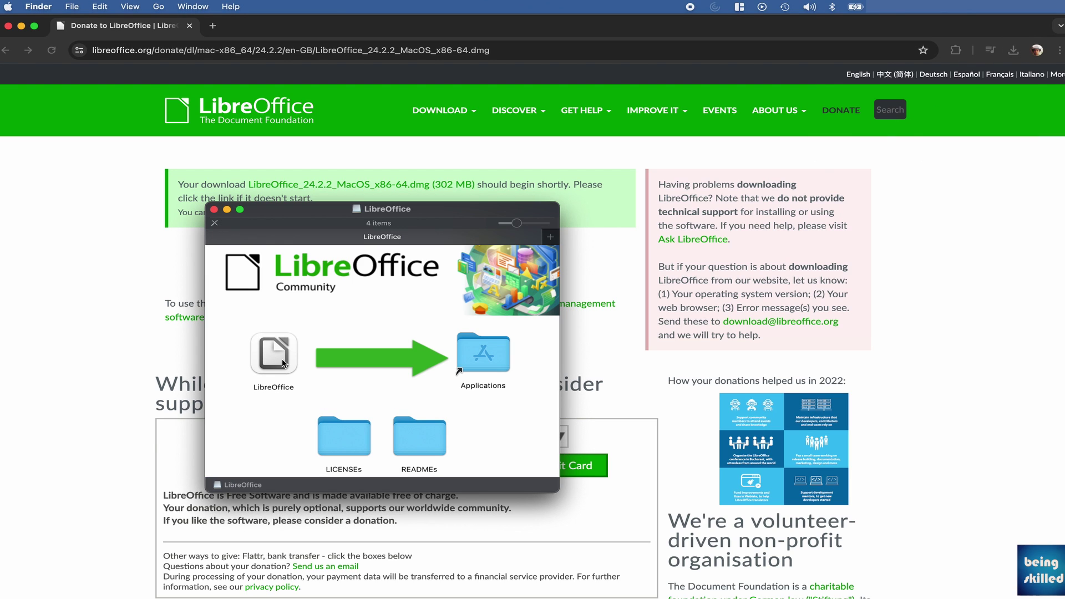
Step: Drag LibreOffice into Applications, replacing the older installed version
{"action": "left_click_drag", "start_coordinate": [278, 354], "coordinate": [501, 352]}
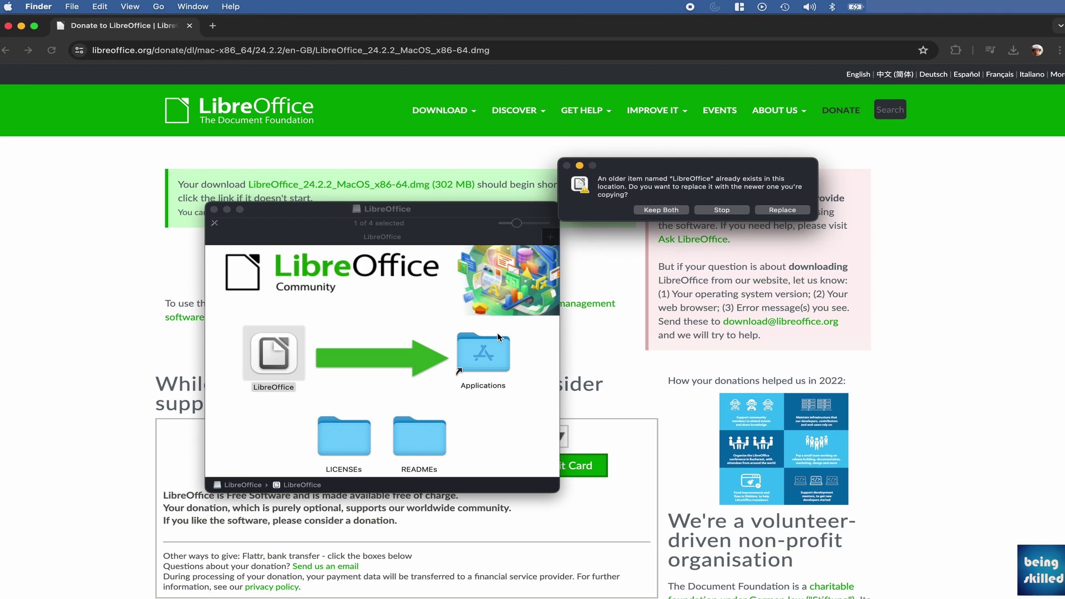
{"action": "left_click", "coordinate": [778, 211]}
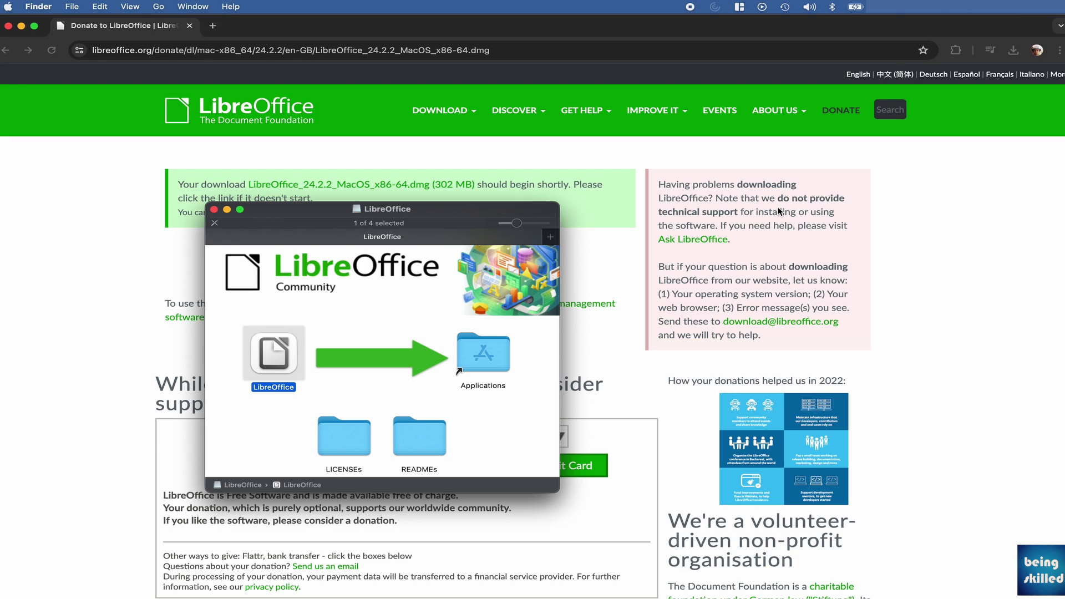
{"action": "key", "text": "super+space"}
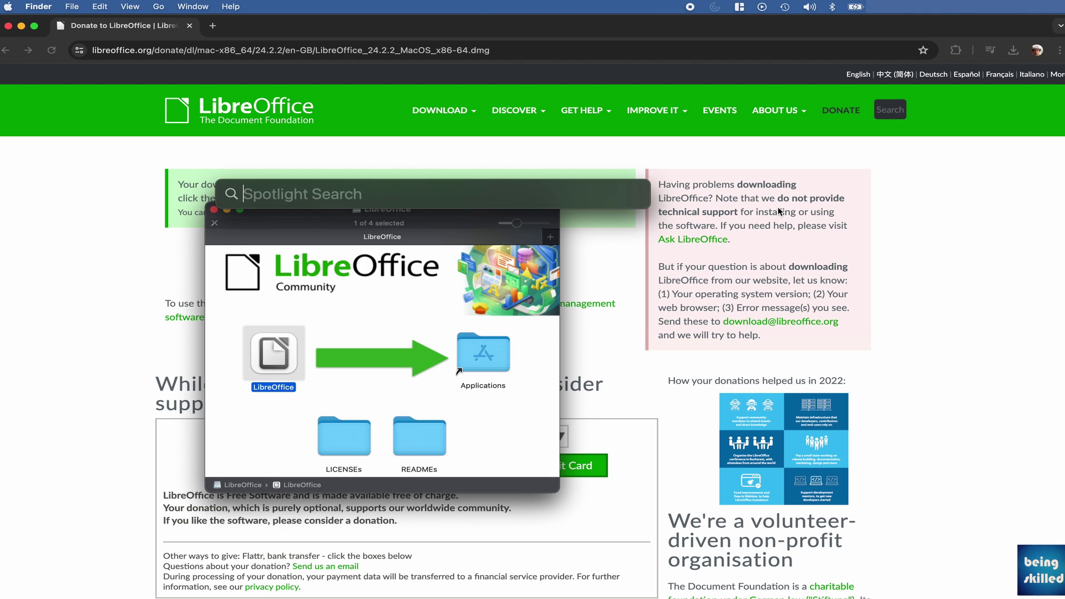
Step: Launch LibreOffice via a 'libre' search and confirm Open in the downloaded-app warning
{"action": "type", "text": "libre"}
{"action": "key", "text": "Return"}
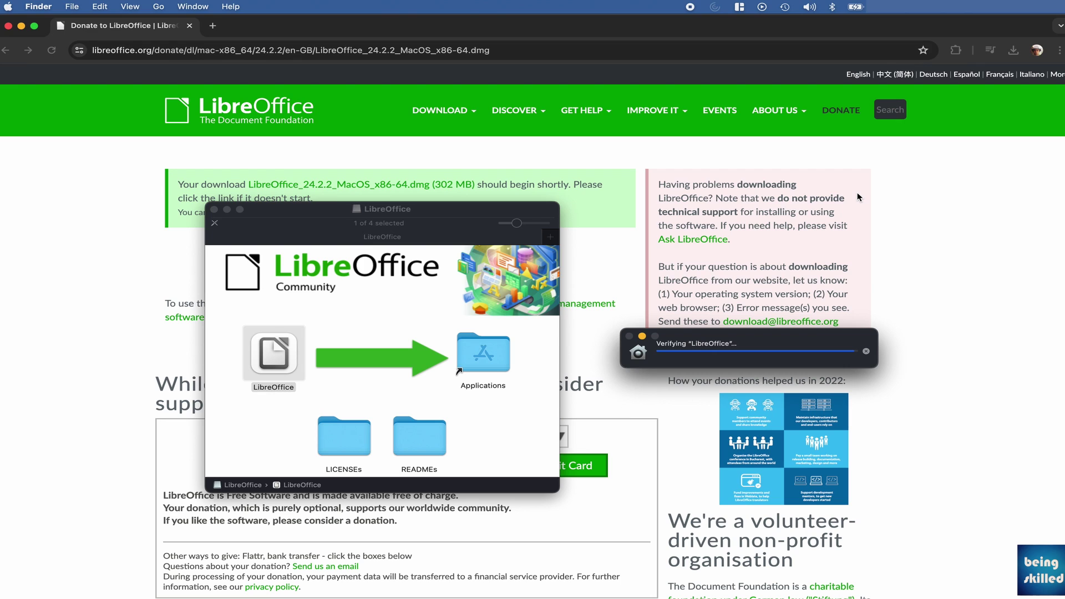
{"action": "left_click", "coordinate": [921, 292]}
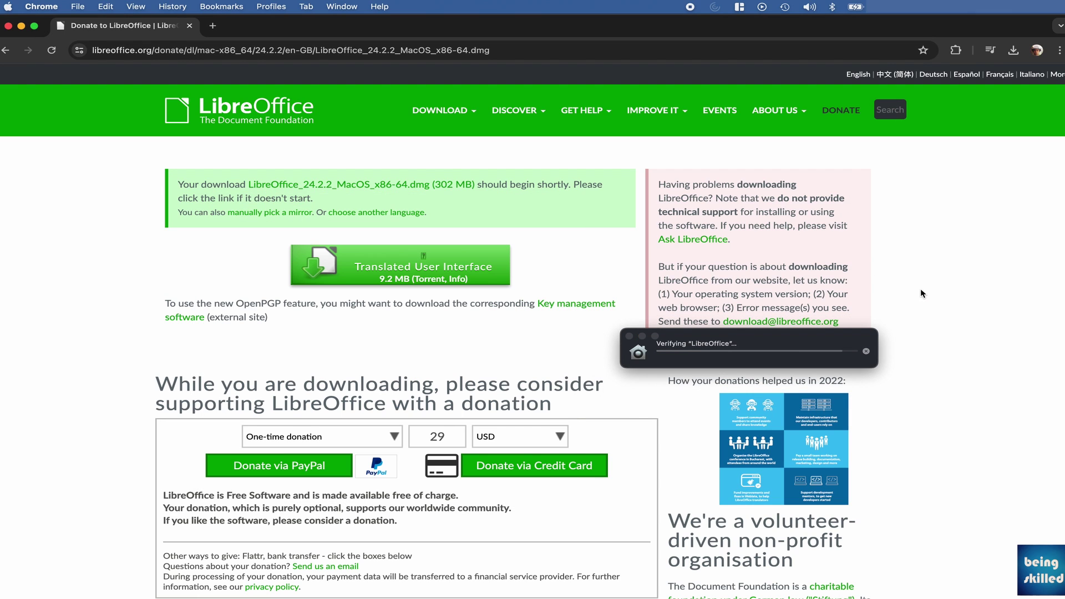
{"action": "left_click", "coordinate": [7, 50]}
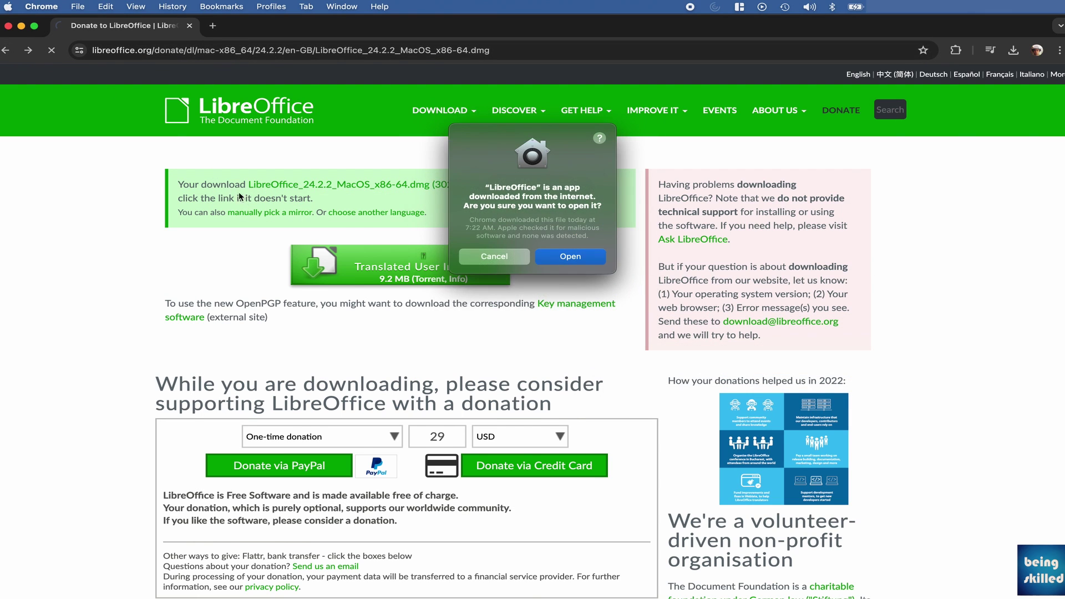
{"action": "left_click", "coordinate": [568, 258]}
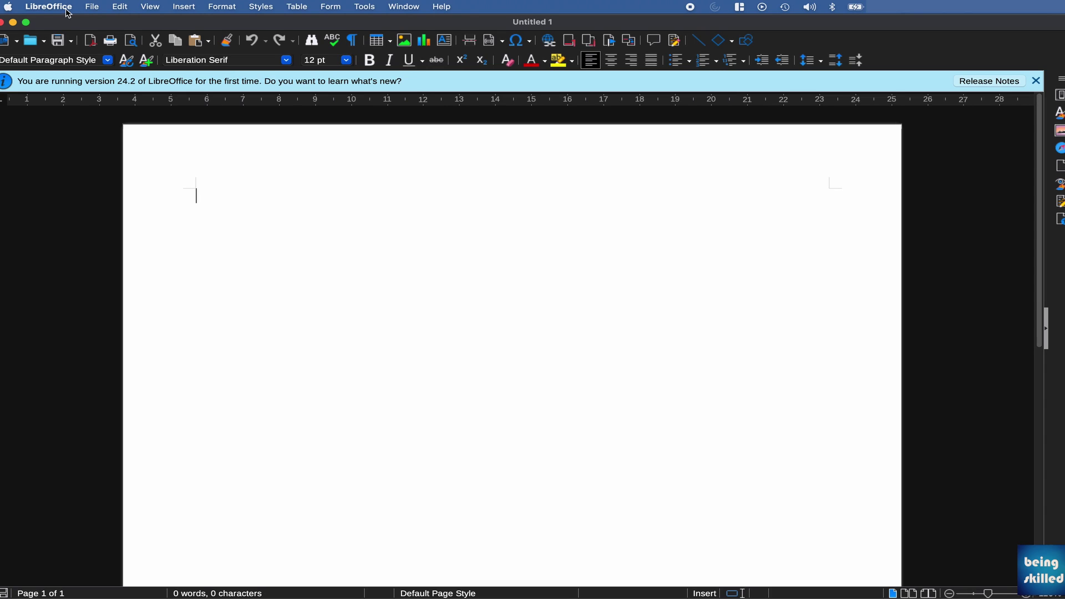
Step: Check that About LibreOffice reports version 24.2.2.2, then close it
{"action": "left_click", "coordinate": [68, 7]}
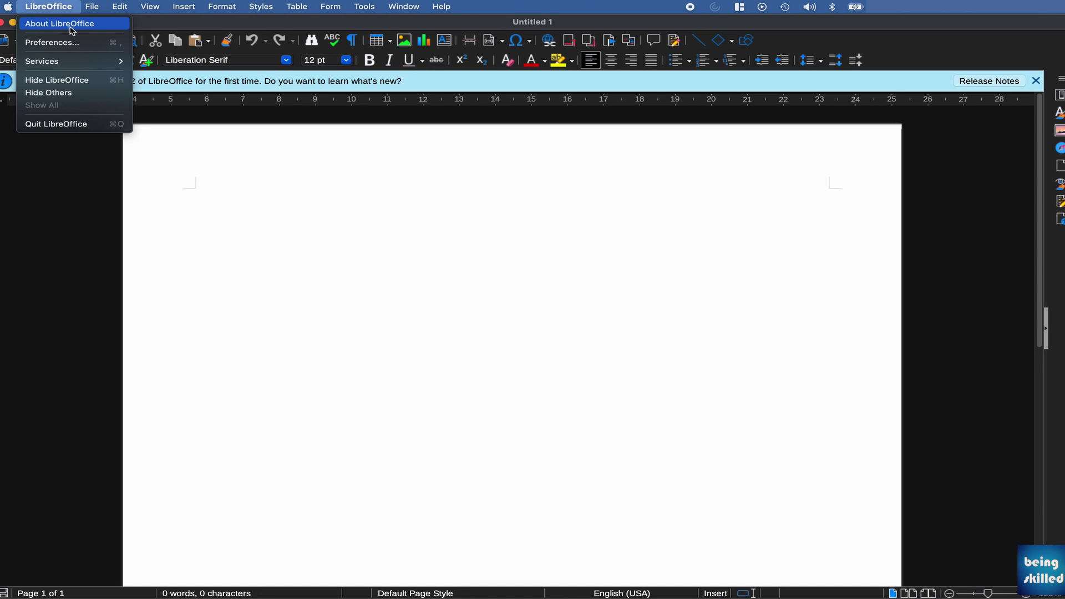
{"action": "key", "text": "Escape"}
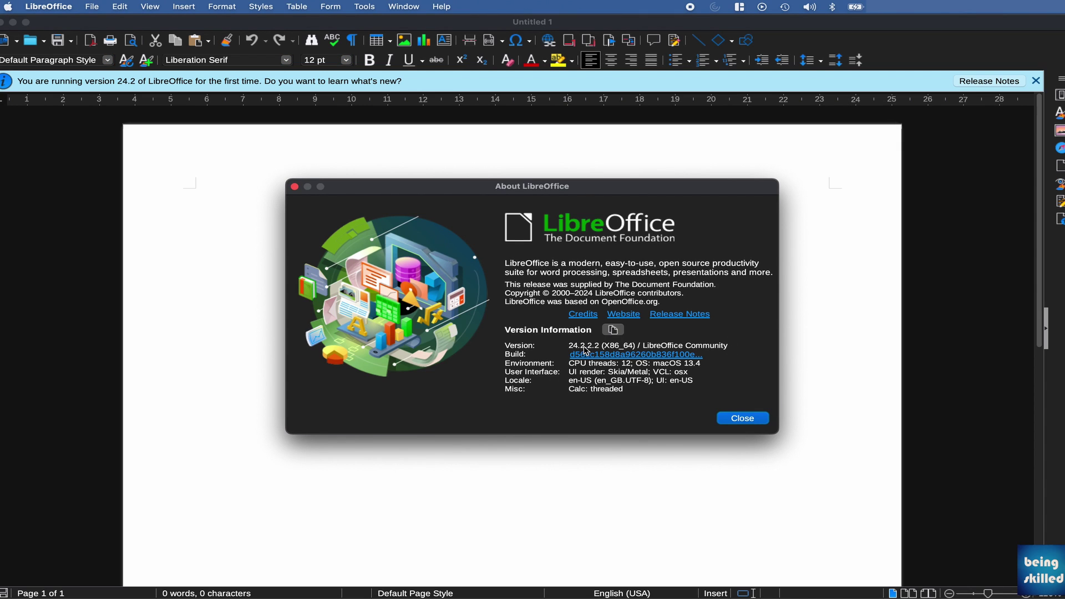
{"action": "left_click", "coordinate": [745, 420]}
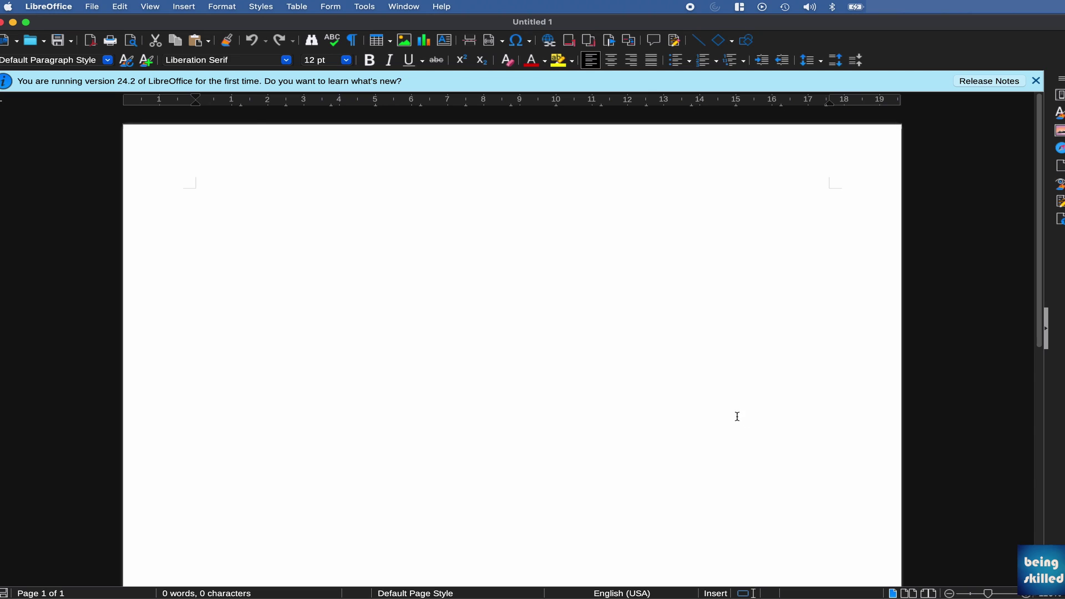